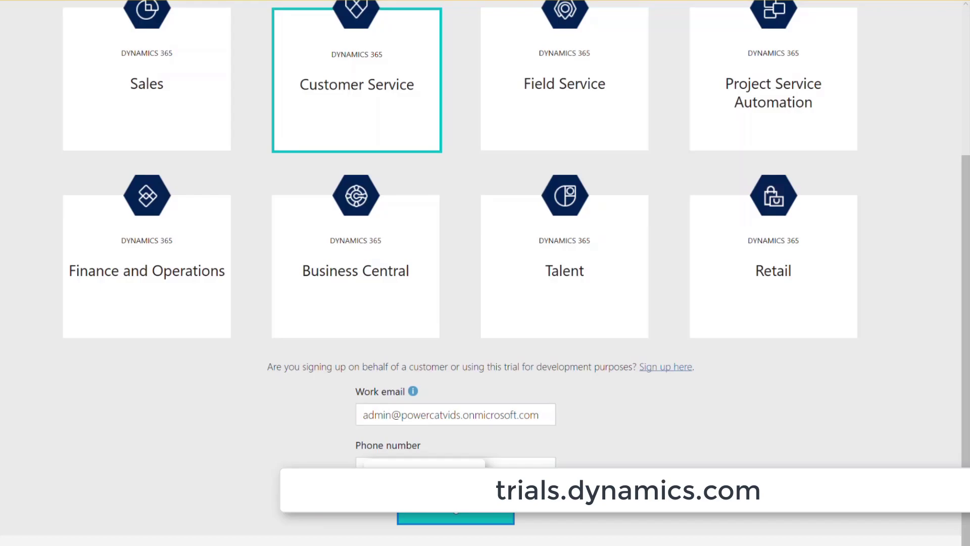
Sign up for the Customer Service trial with the existing account and accept that it's already licensed
click(456, 510)
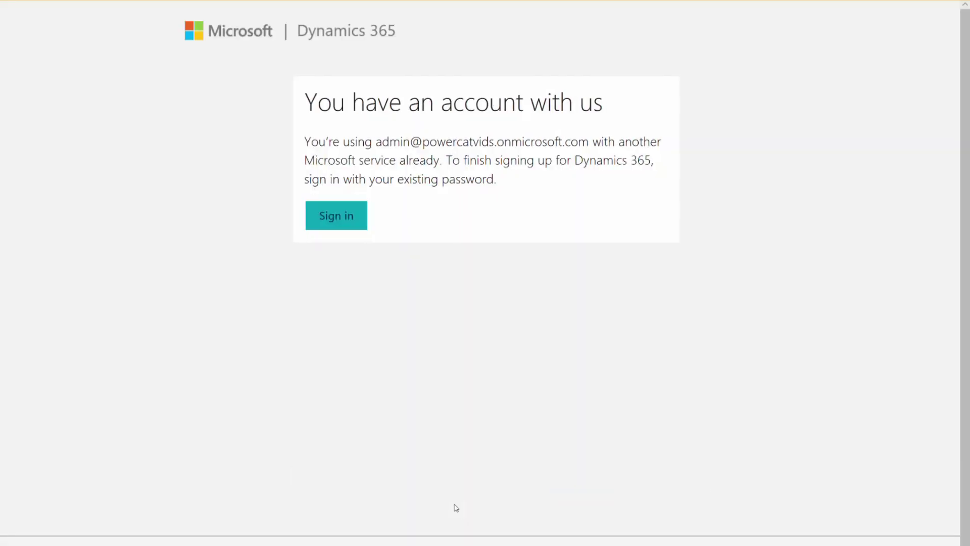
click(333, 226)
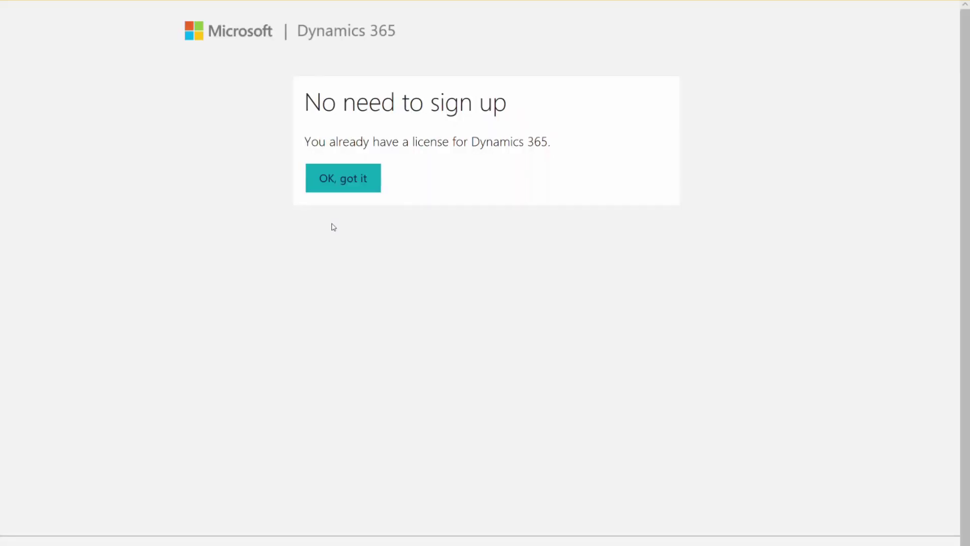
click(344, 184)
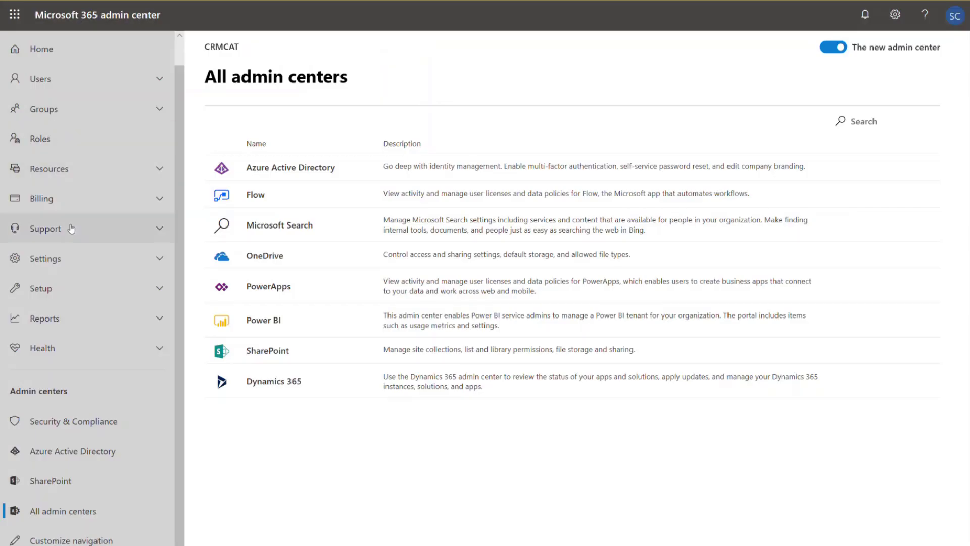
Check the admin user's licences: Dynamics 365 Customer Engagement Plan and Power BI Pro assigned
scroll(71, 229, up, 2)
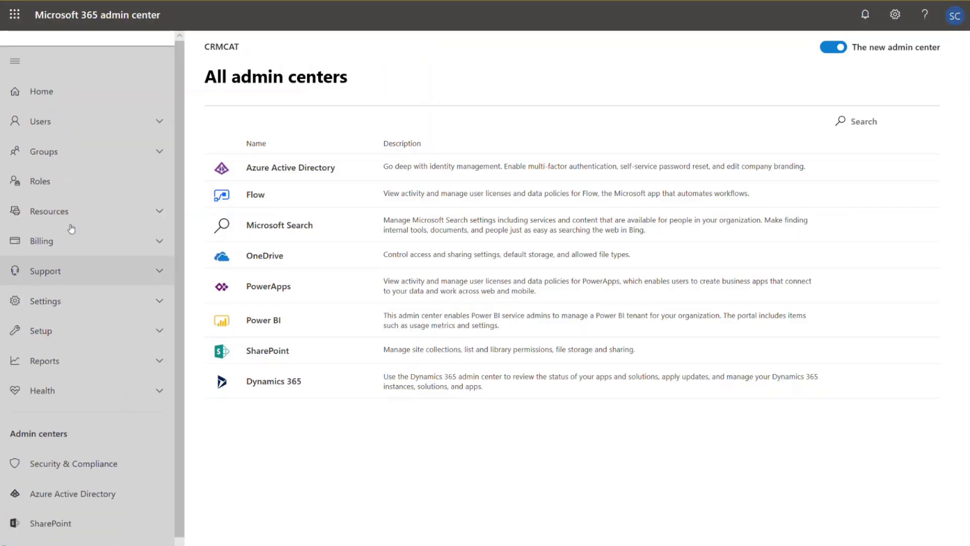
click(38, 106)
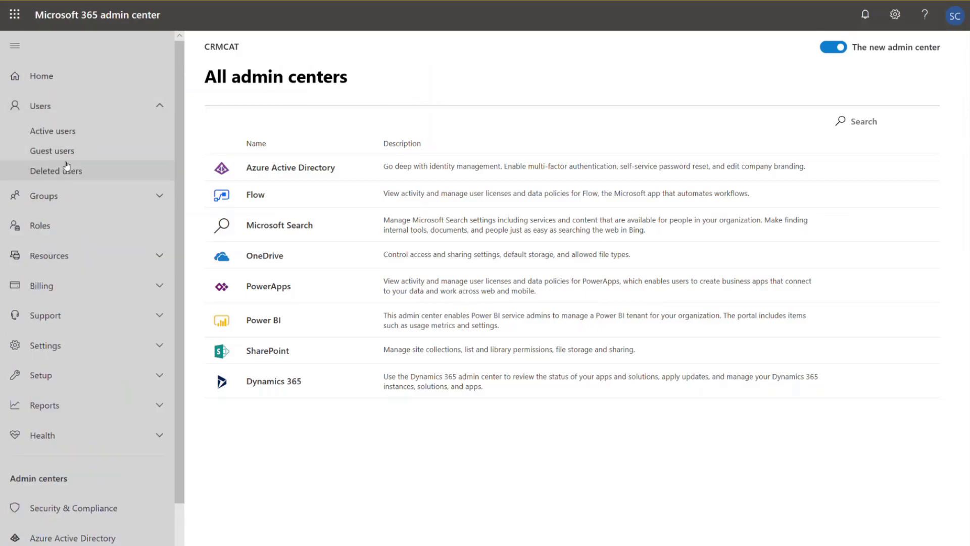
click(55, 131)
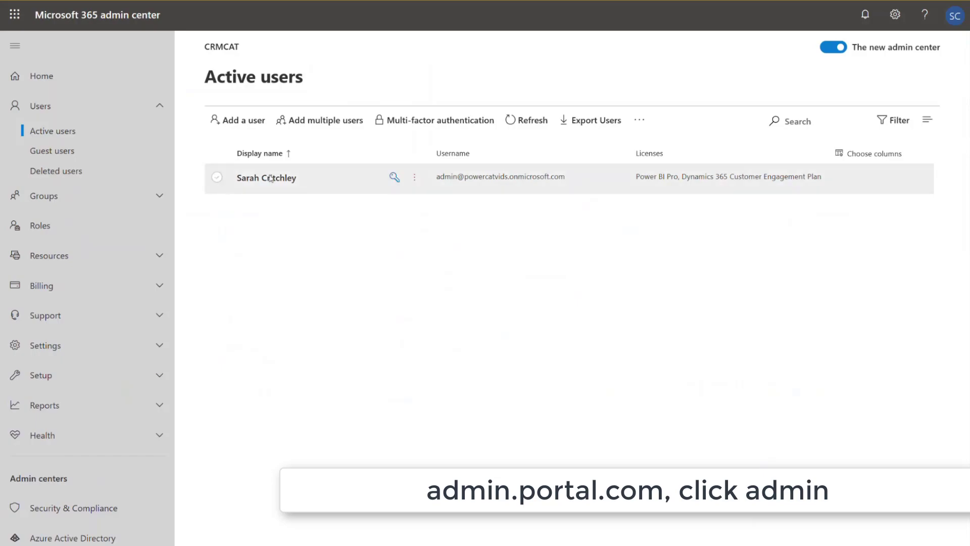
click(545, 172)
click(552, 121)
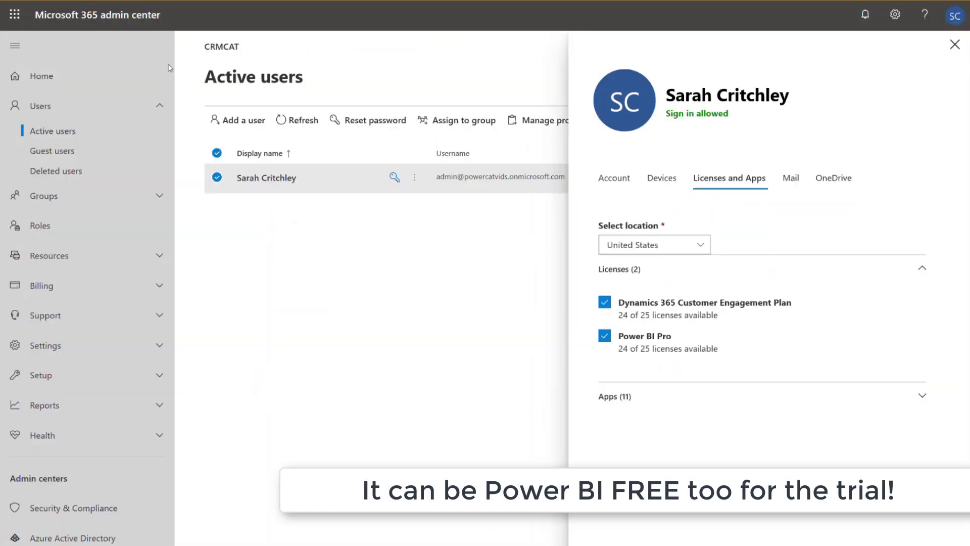
scroll(86, 372, down, 3)
scroll(71, 484, up, 1)
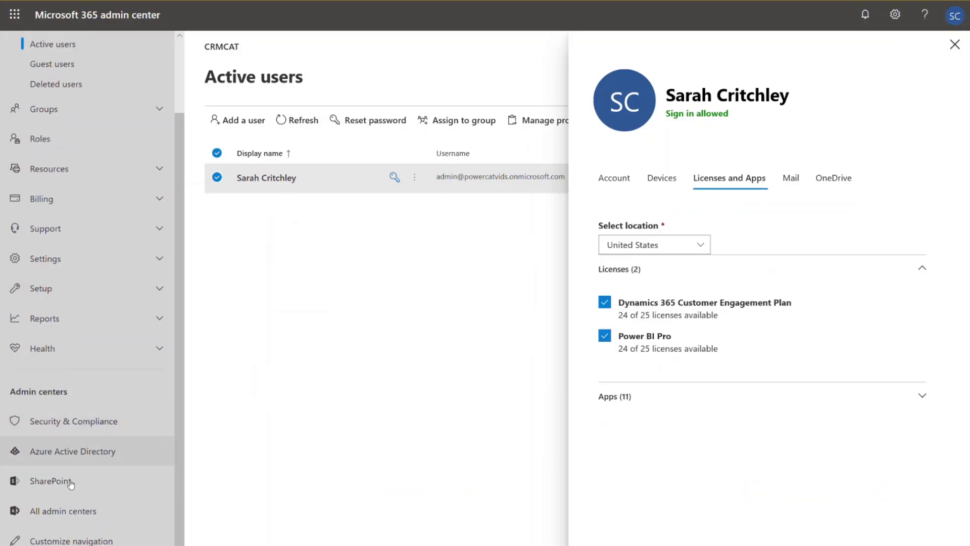
Open Omnichannel for Customer Service for management from the powercatvids instance's applications, page 2
click(70, 519)
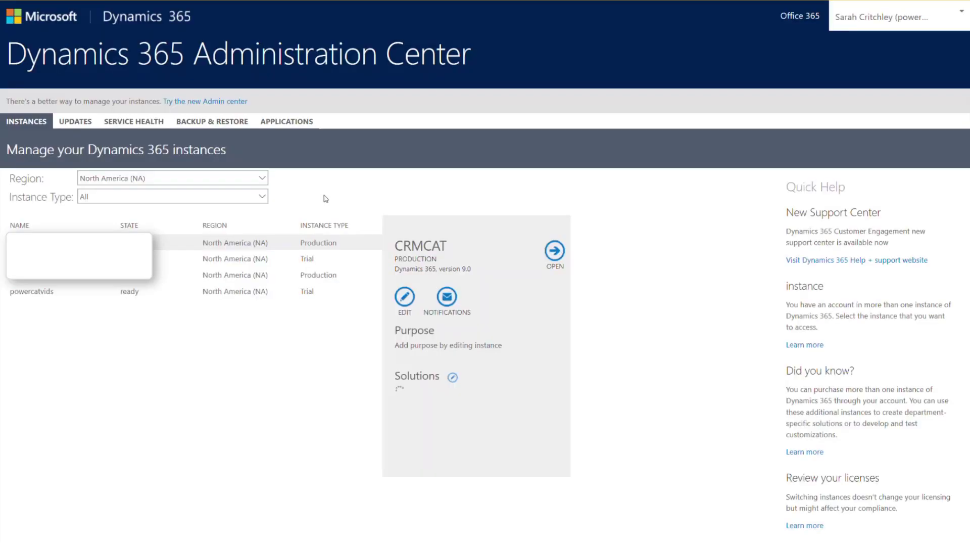
click(36, 296)
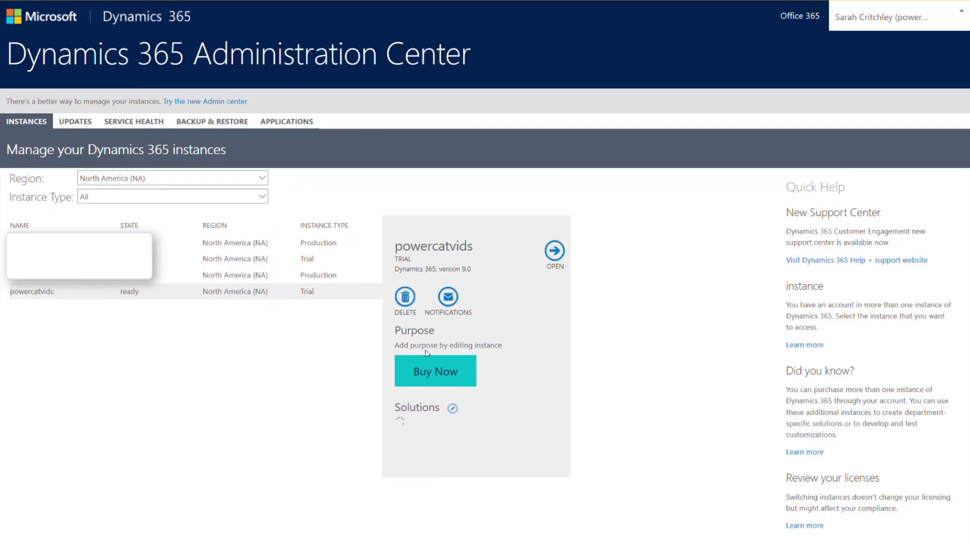
click(293, 123)
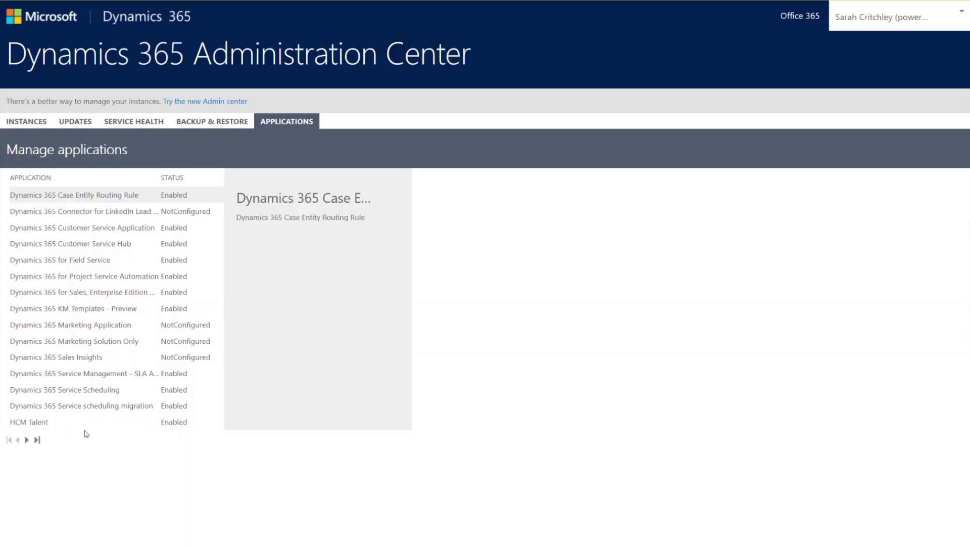
click(26, 440)
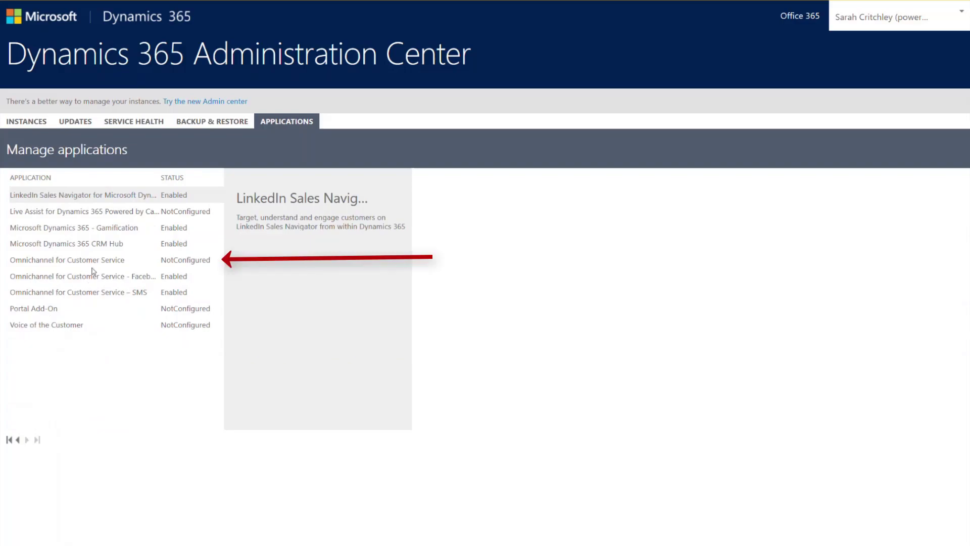
click(177, 265)
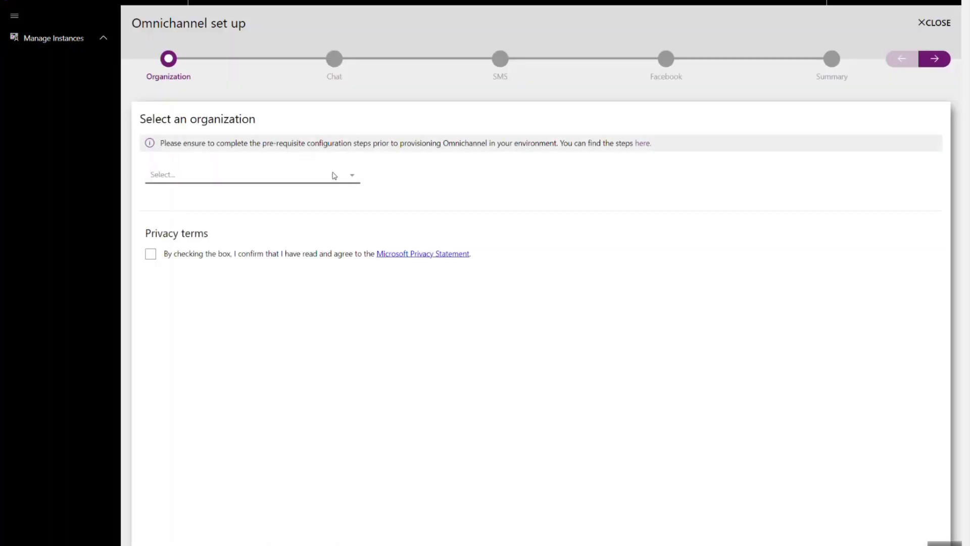
Select the CRMCAT organization and accept the Omnichannel privacy terms
click(352, 176)
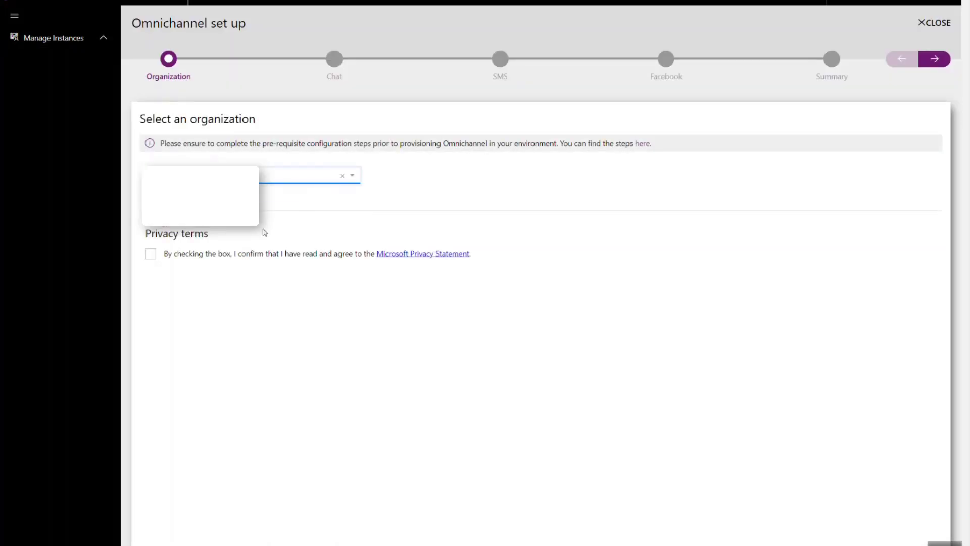
click(151, 254)
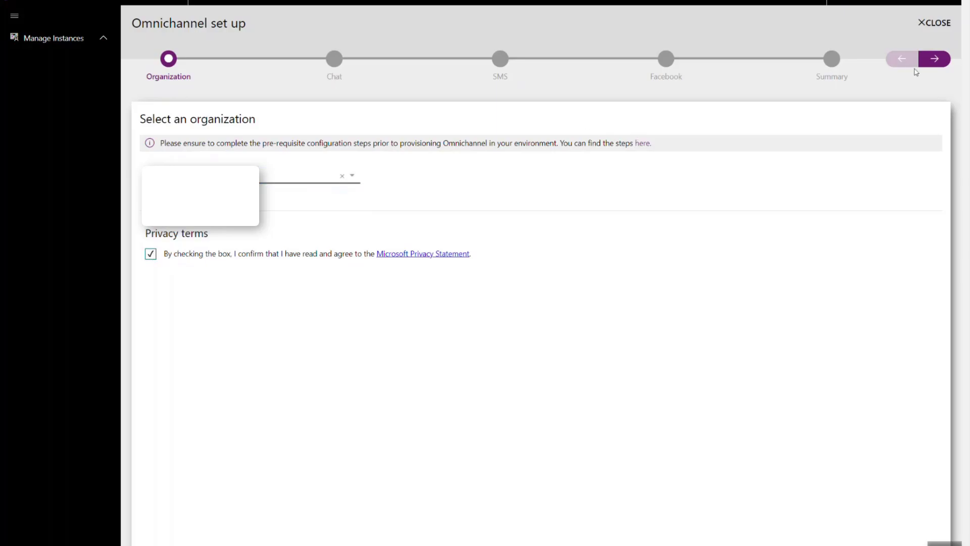
click(932, 59)
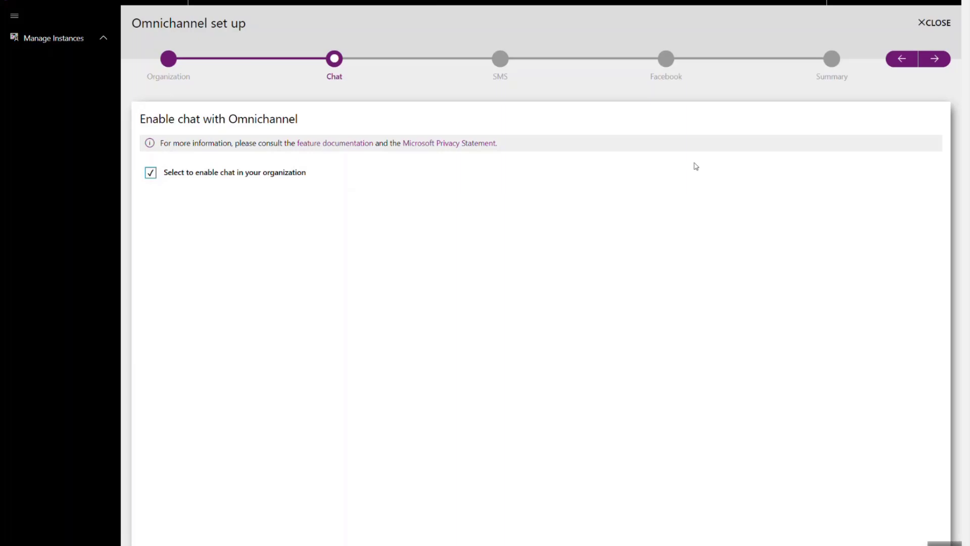
Enable Chat, SMS and Facebook with their terms accepted and start the setup
click(934, 59)
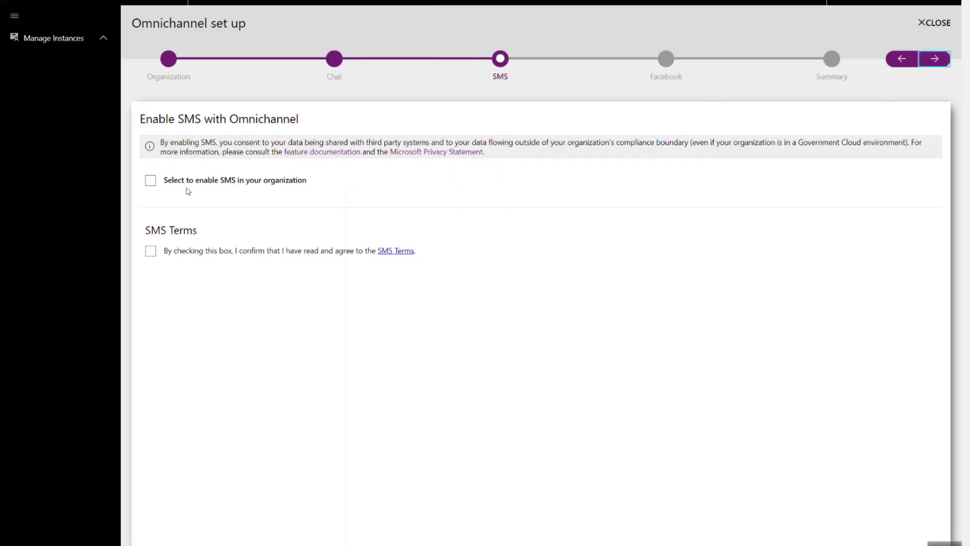
click(151, 180)
click(151, 251)
click(934, 58)
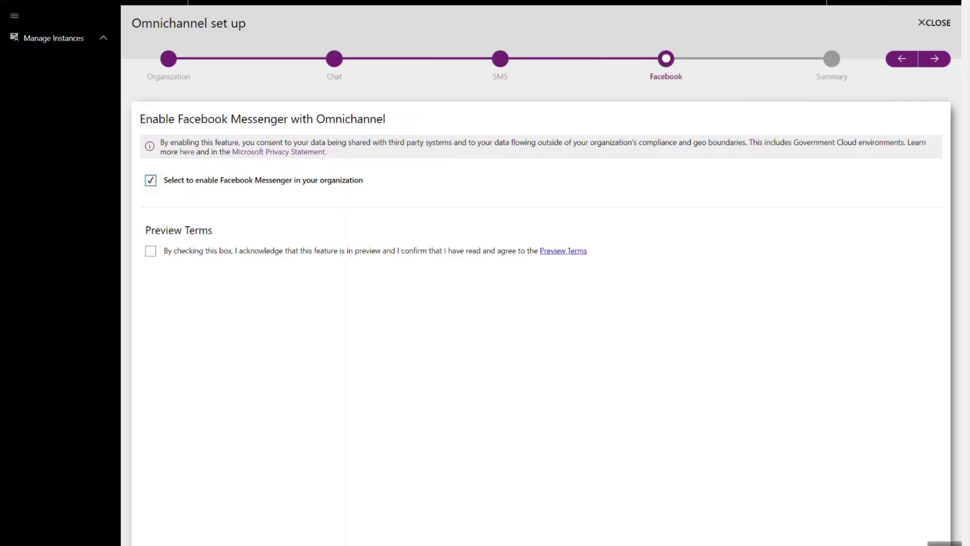
click(151, 251)
click(934, 59)
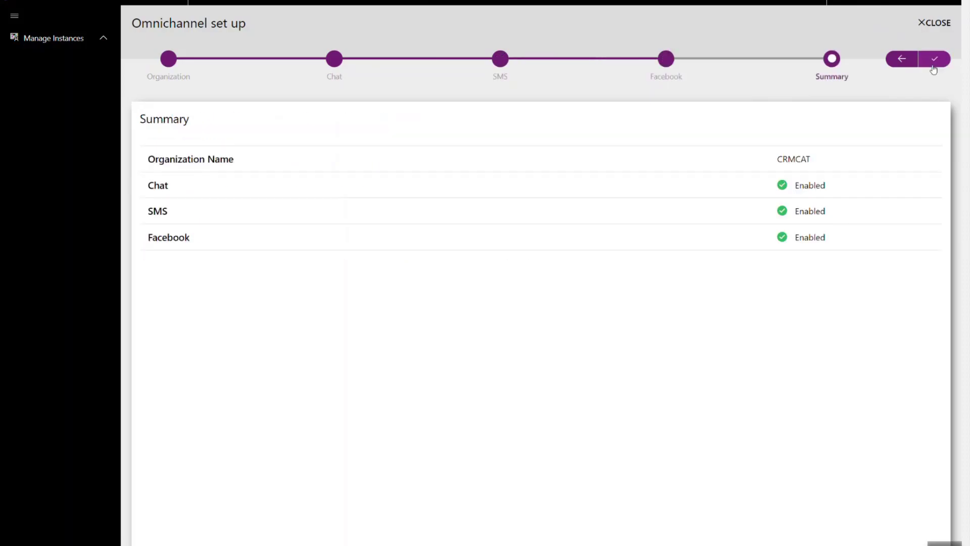
click(935, 65)
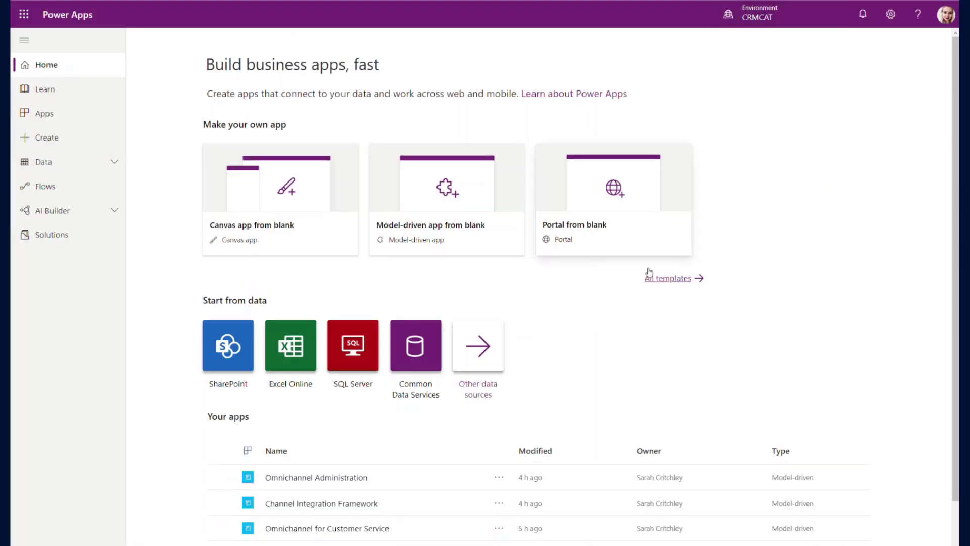
Launch the Omnichannel for Customer Service app from Your apps on the Power Apps home page
scroll(354, 430, down, 2)
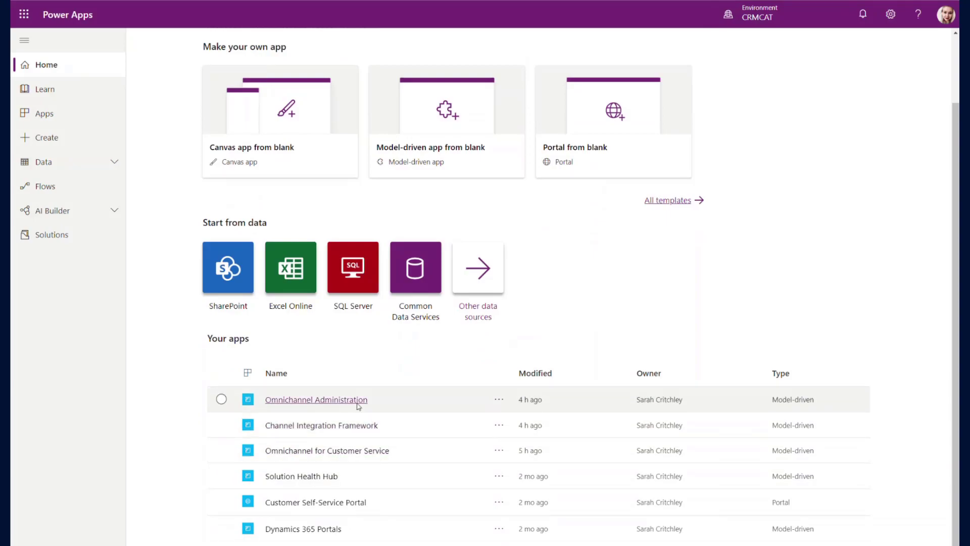
click(357, 406)
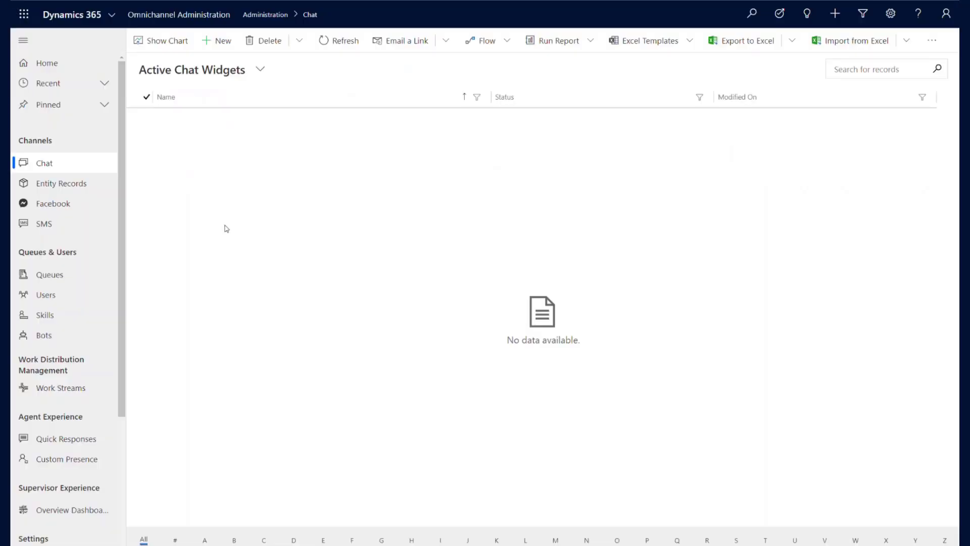
scroll(73, 307, down, 1)
scroll(73, 306, down, 2)
scroll(71, 303, up, 4)
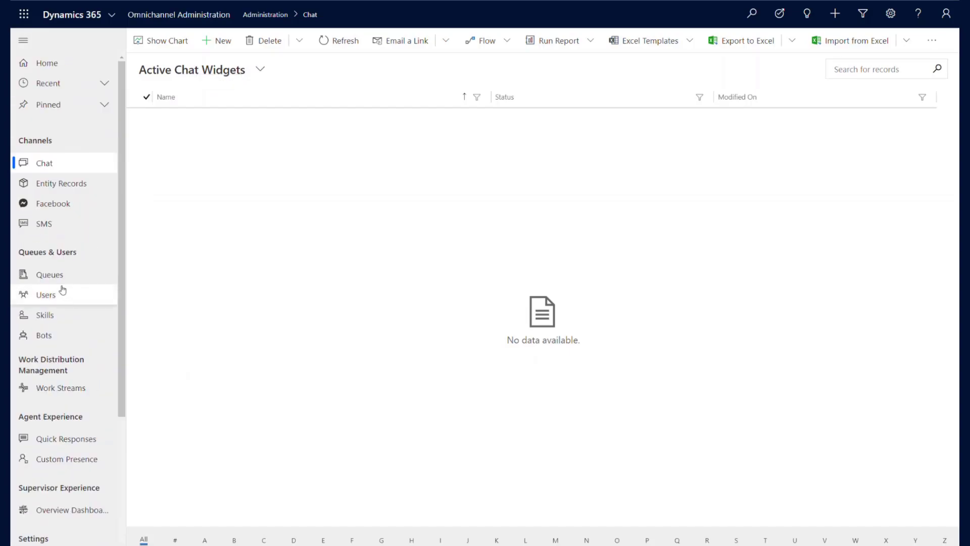
click(62, 291)
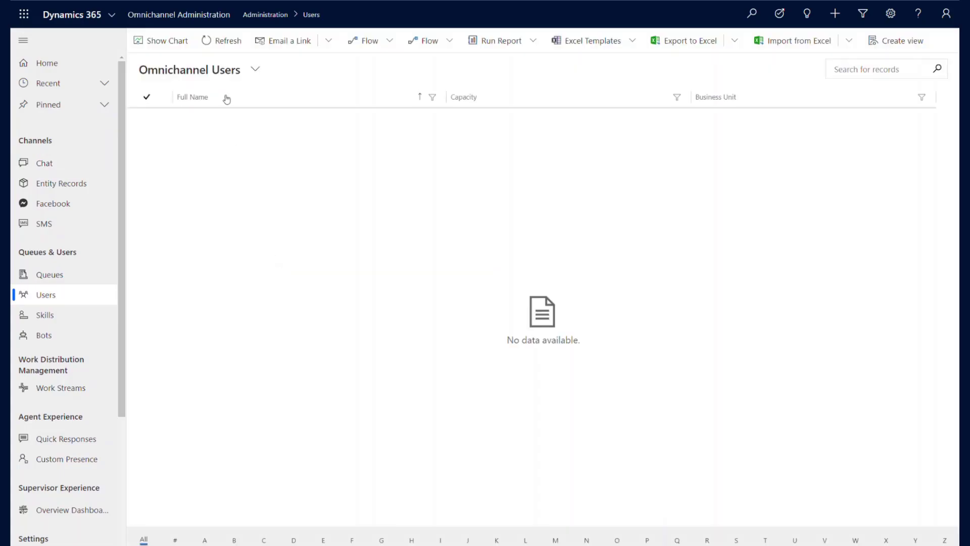
scroll(80, 318, down, 3)
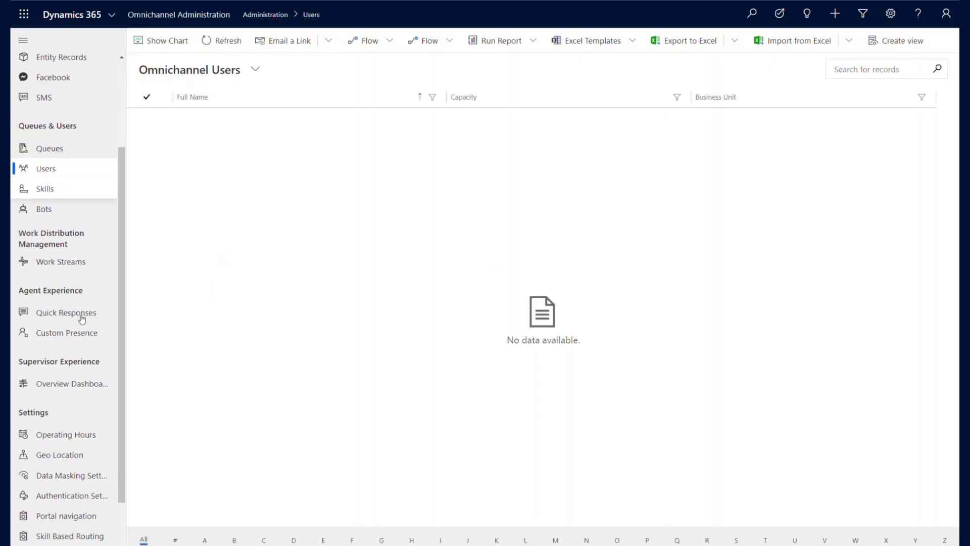
scroll(81, 319, down, 2)
scroll(82, 320, up, 5)
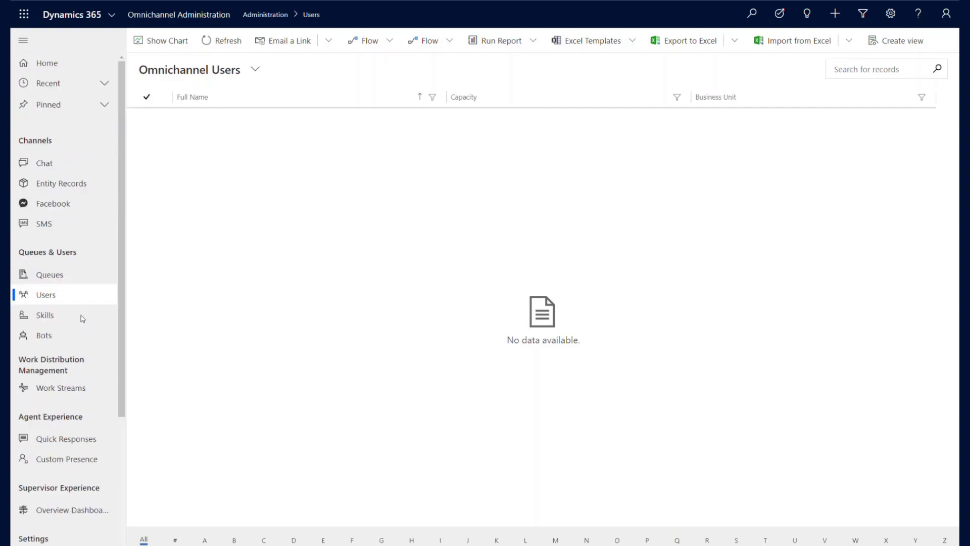
click(232, 75)
click(217, 134)
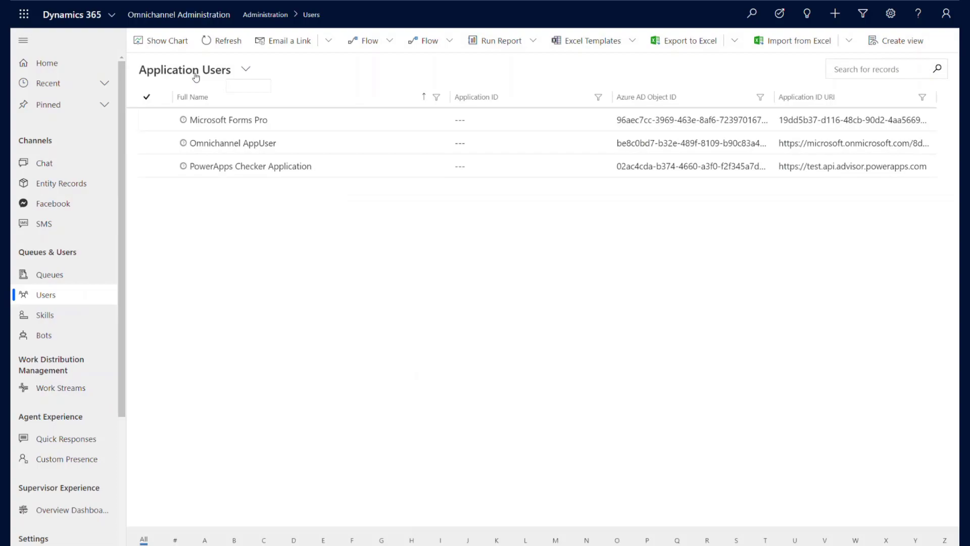
click(196, 75)
click(192, 108)
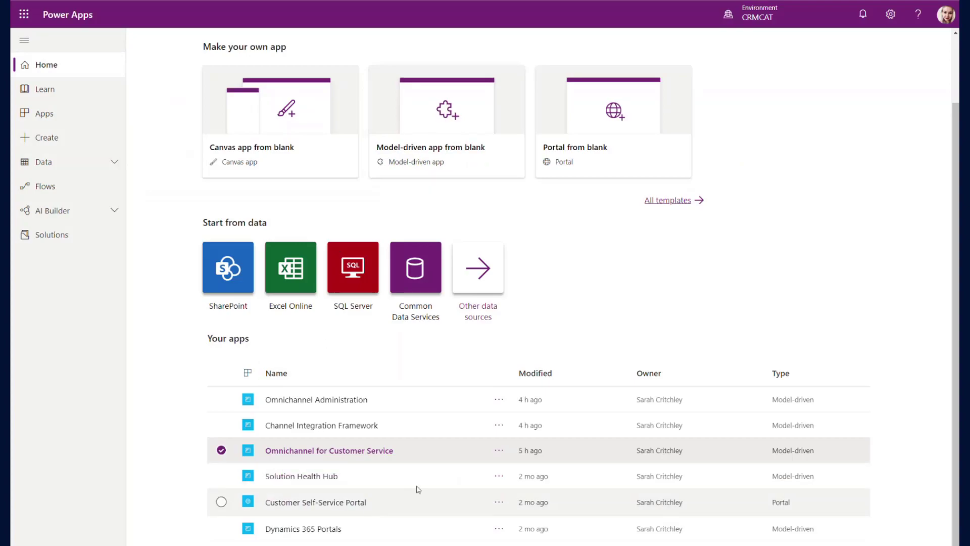
Go from the app's Share options to the Security Users list and expand its view selector
click(500, 452)
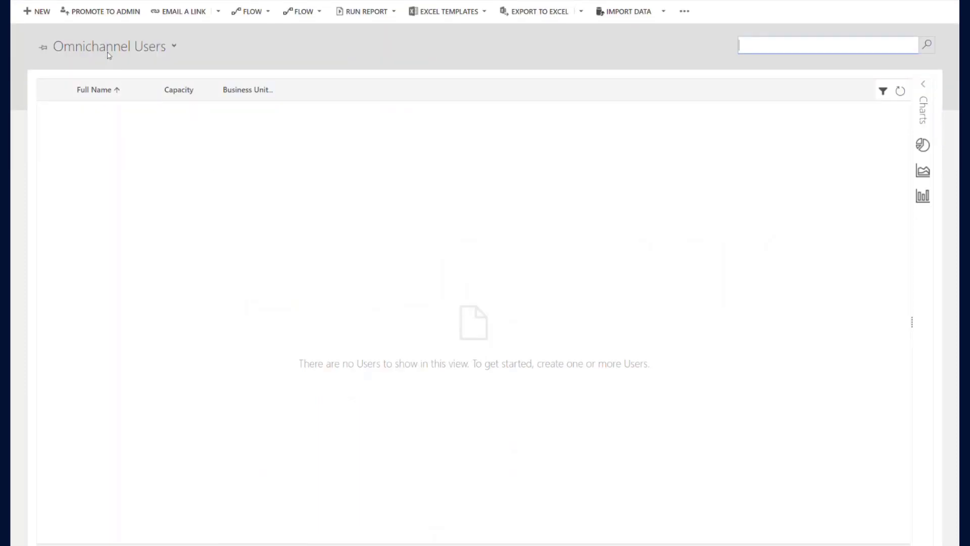
click(174, 48)
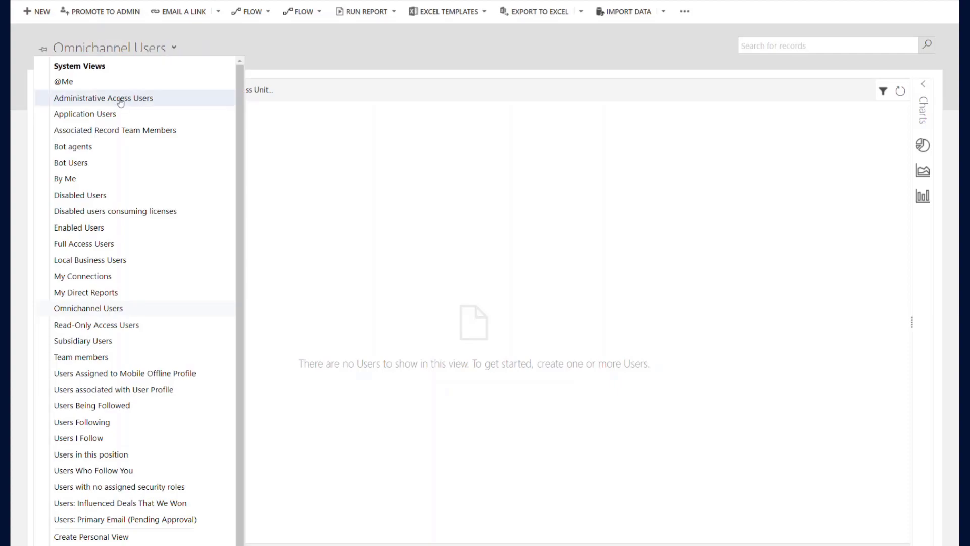
Give the Full Access Users entry the Omnichannel administrator and Omnichannel agent security roles
click(82, 243)
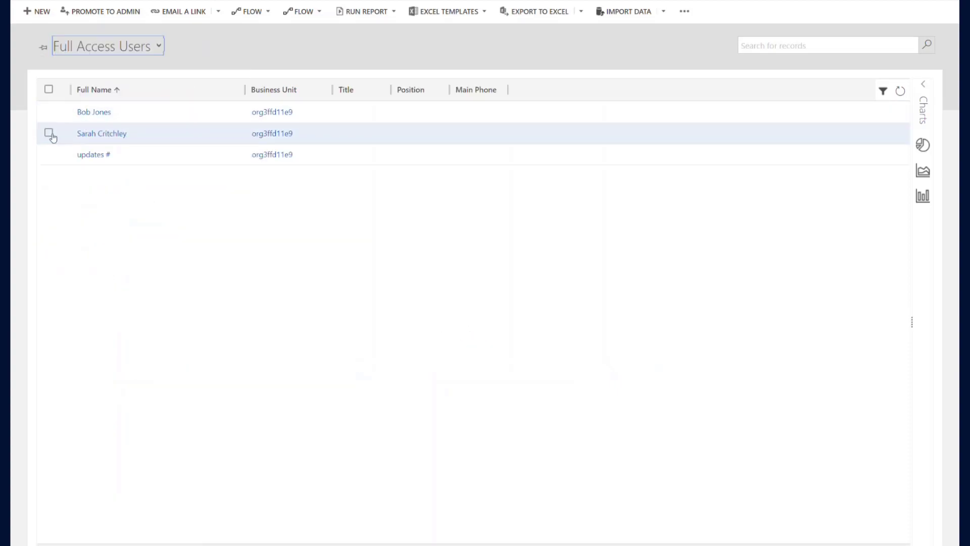
click(48, 132)
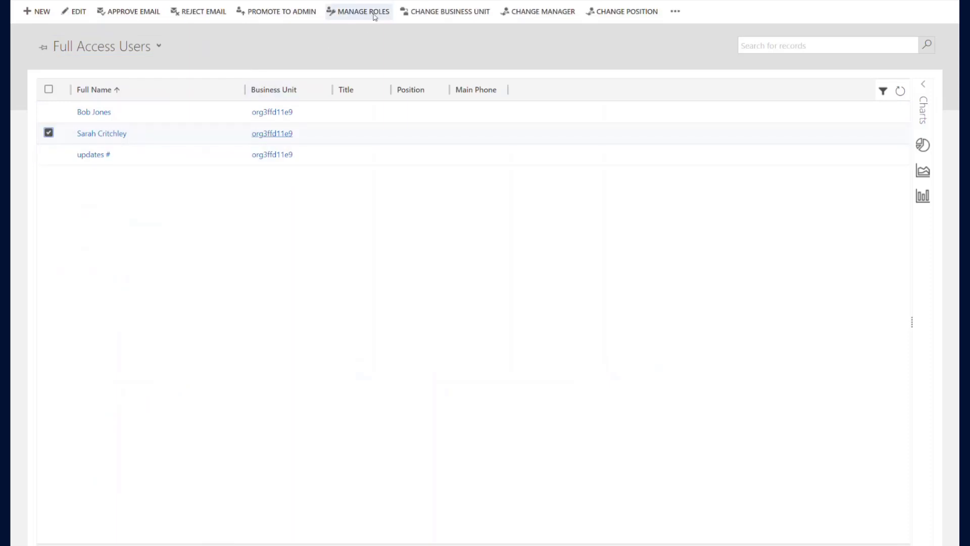
click(373, 13)
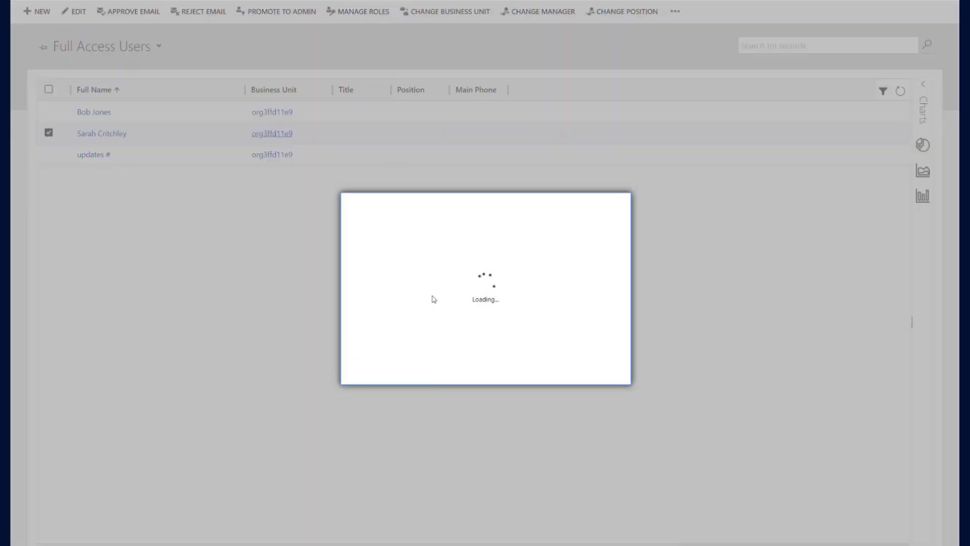
scroll(434, 299, down, 8)
scroll(433, 299, down, 6)
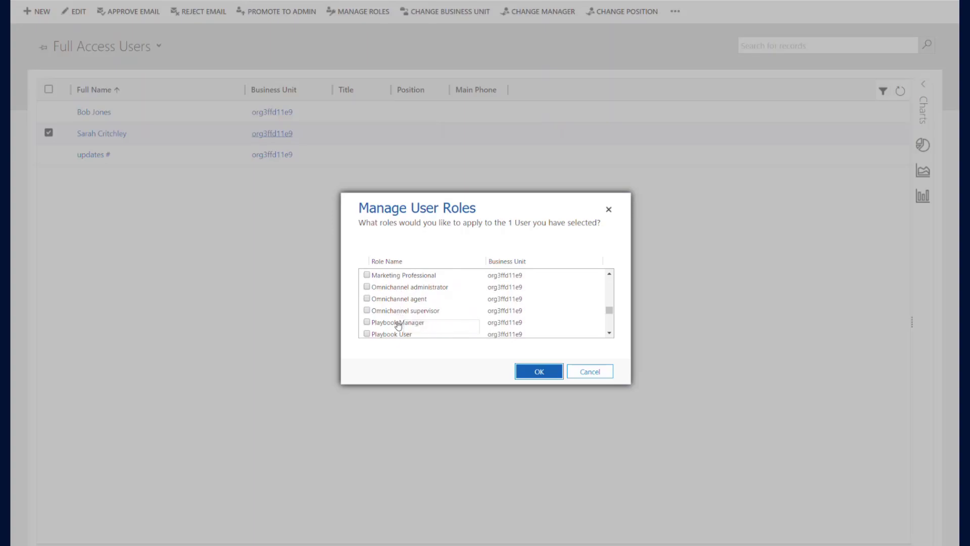
click(367, 287)
click(367, 298)
click(531, 374)
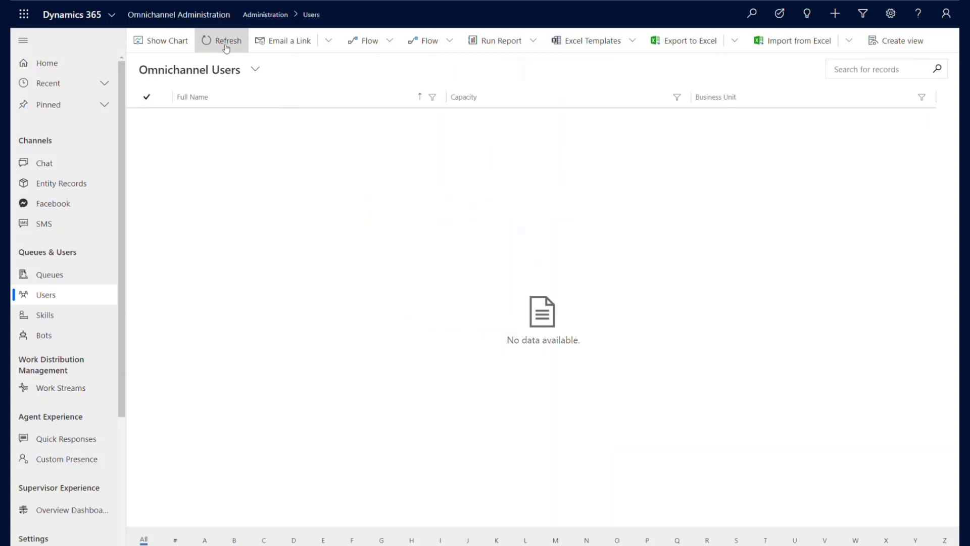
Refresh Omnichannel Users to show the user as available and close the Share this app panel
click(225, 43)
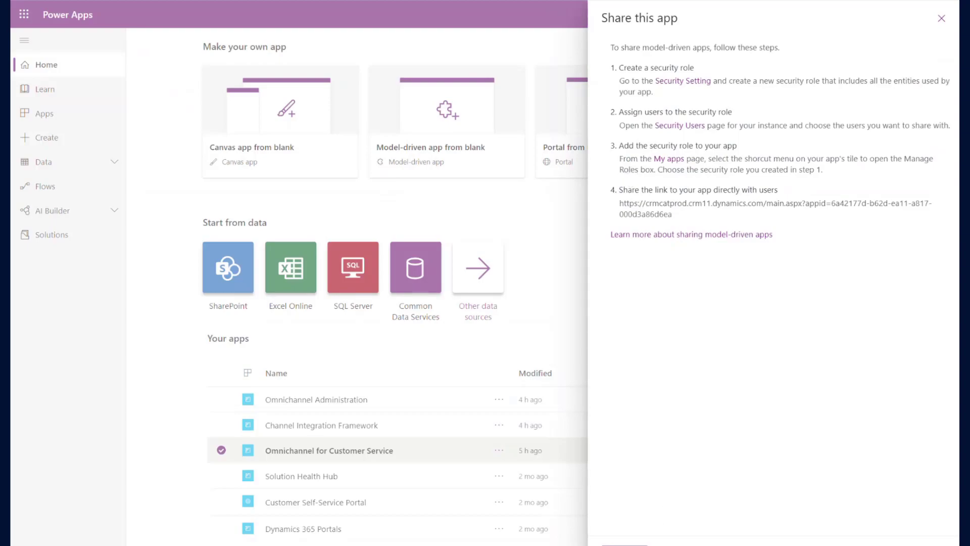
key(Escape)
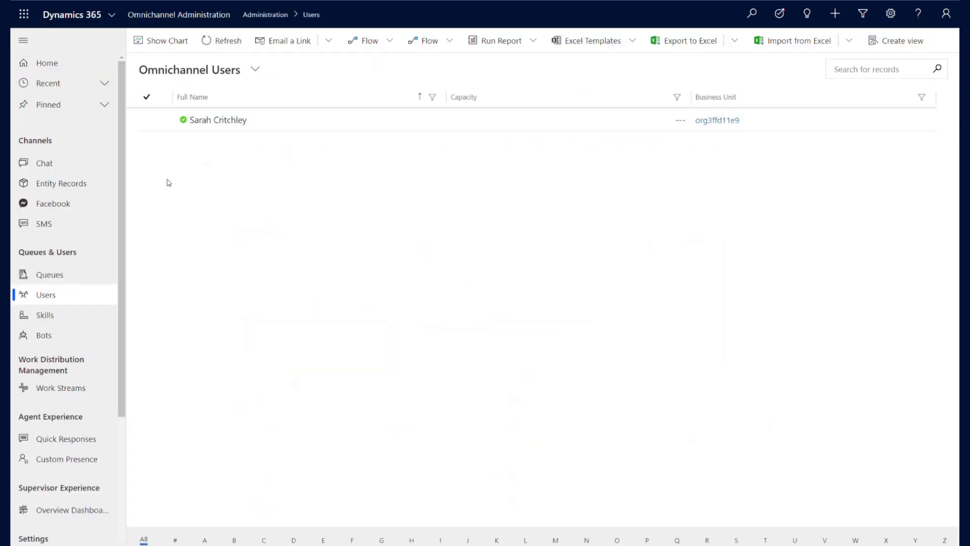
click(38, 163)
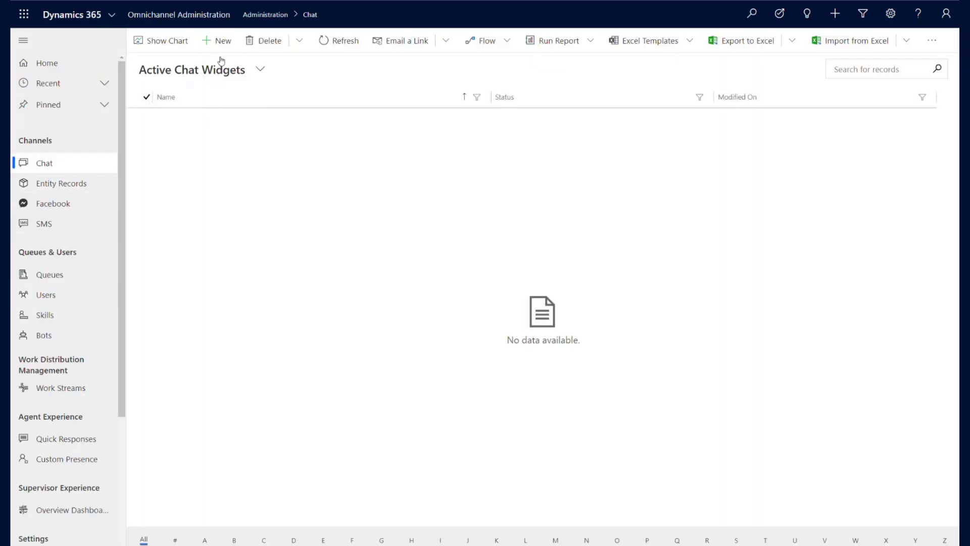
Create and save a chat widget named 'POWERCAT' with language English - United States
click(217, 46)
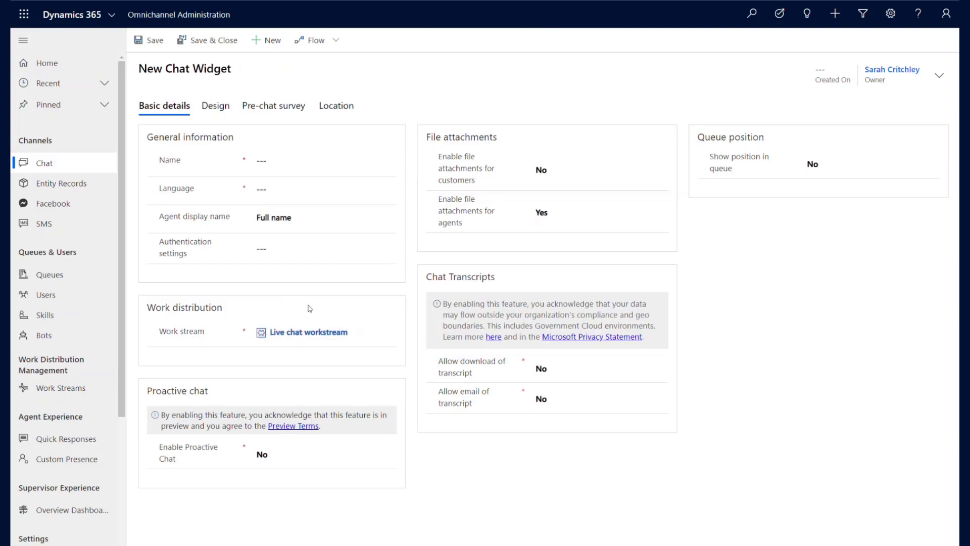
click(268, 162)
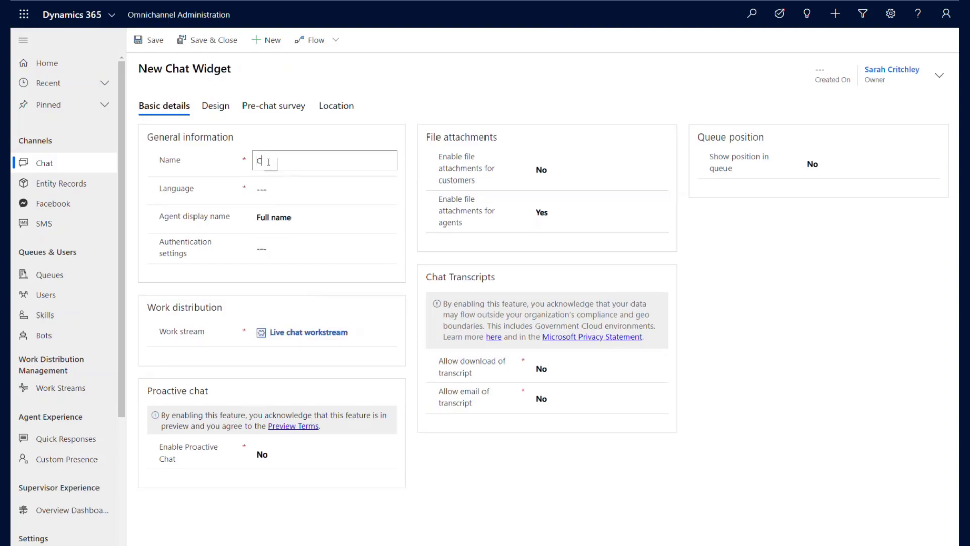
text(POWERCAT)
click(273, 187)
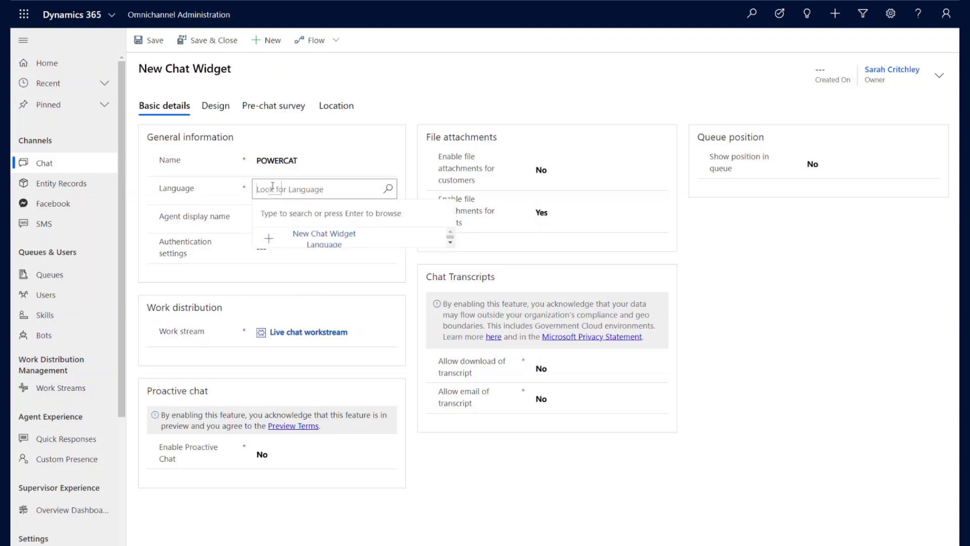
scroll(319, 237, down, 2)
click(317, 301)
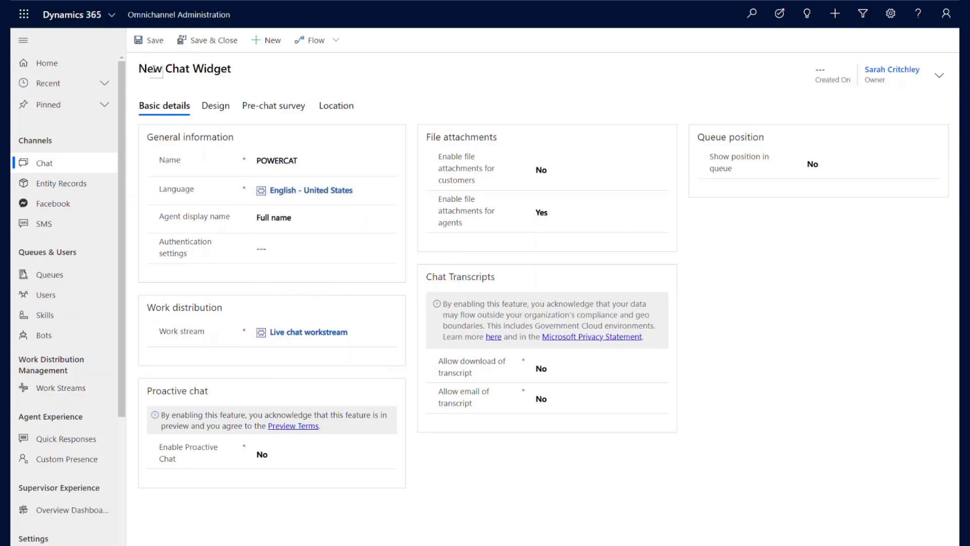
click(148, 40)
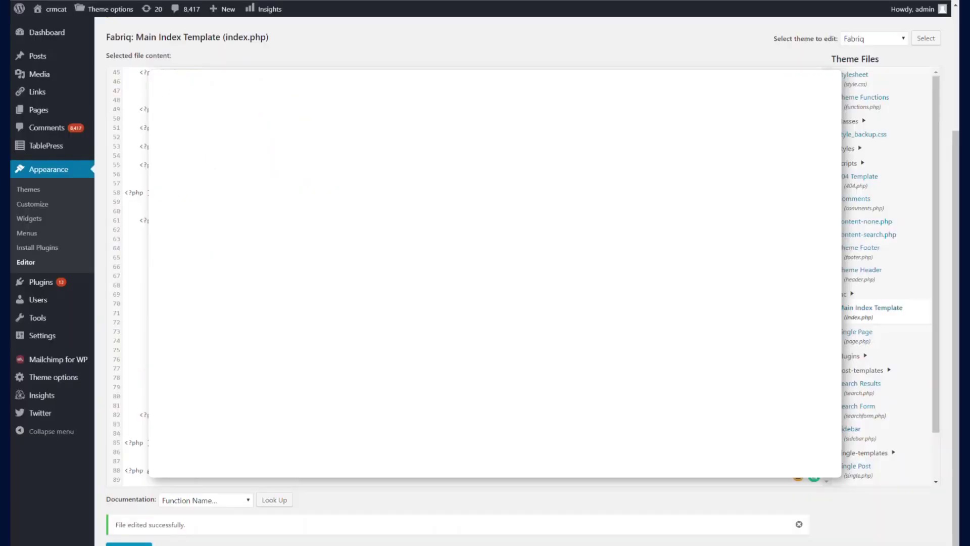
Scroll the CRMCAT blog to view the online Let's Chat widget
scroll(483, 134, up, 10)
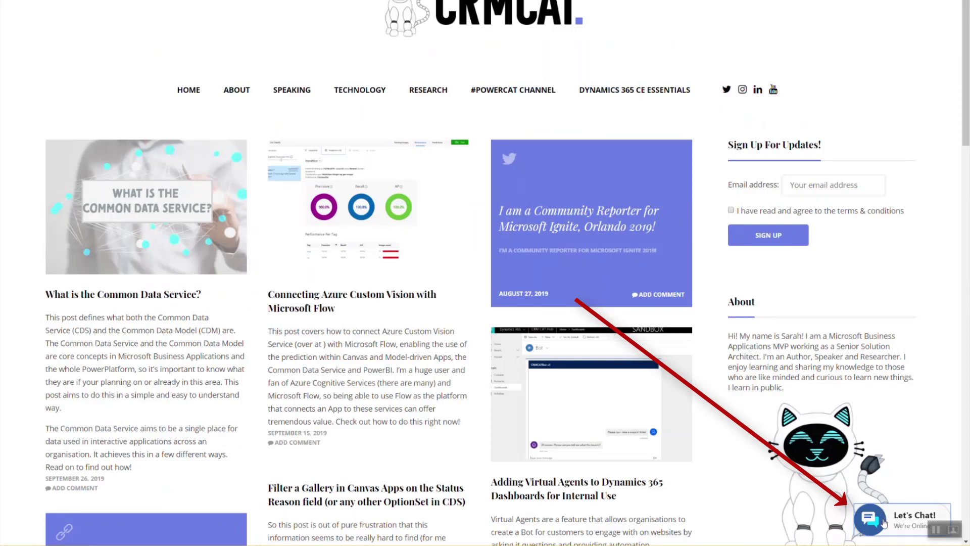
Open the Let's Chat window on the CRMCAT blog and send 'hello' to customer service
scroll(886, 505, up, 1)
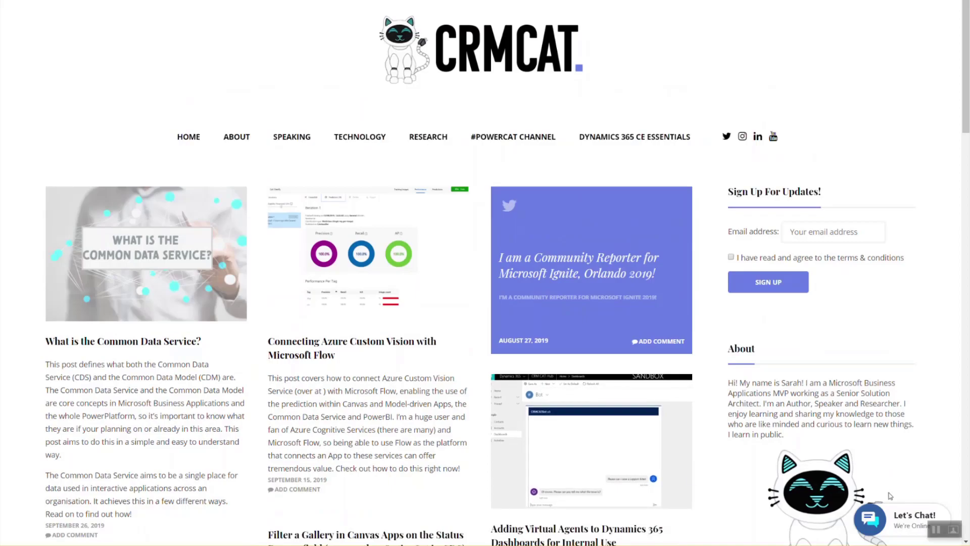
click(899, 519)
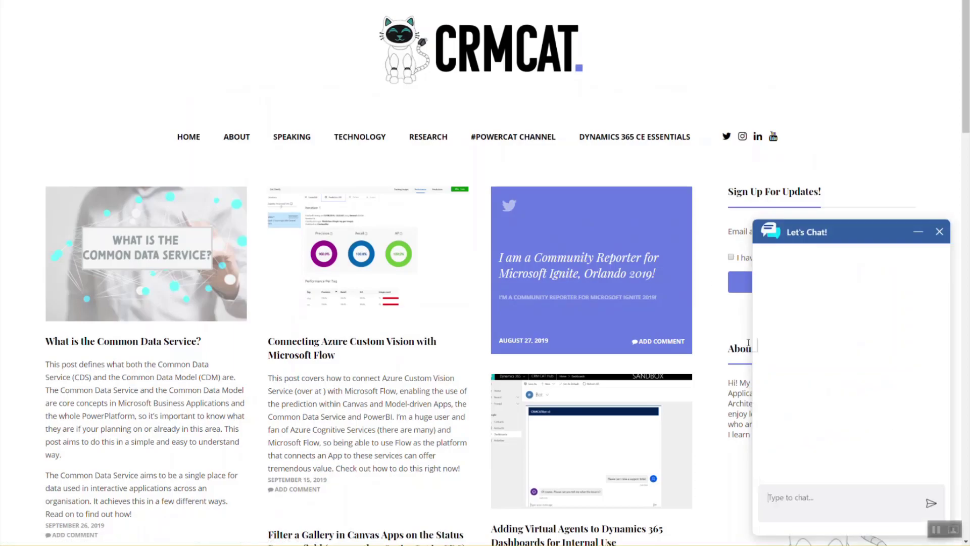
text(hello)
key(Return)
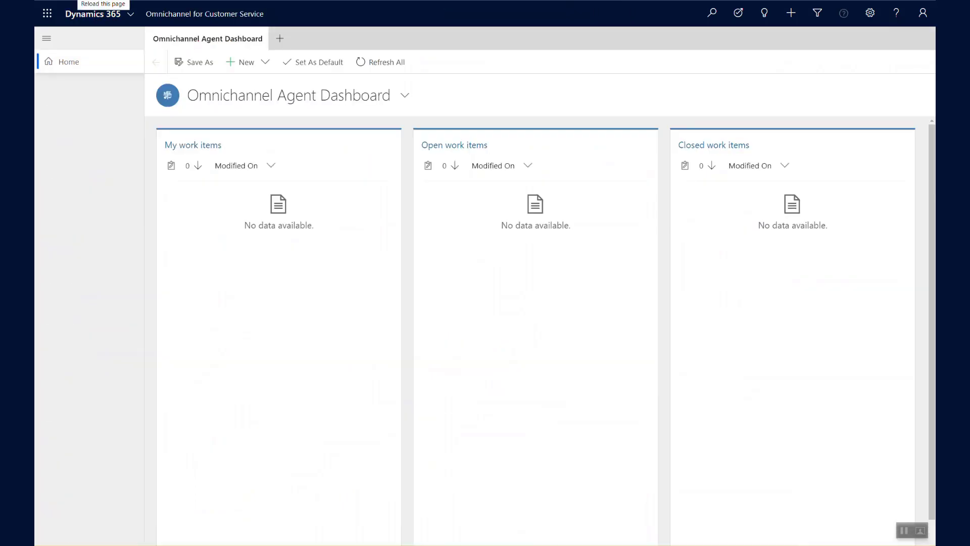
Reload the Omnichannel agent dashboard and switch to the Ongoing Conversations view
key(F5)
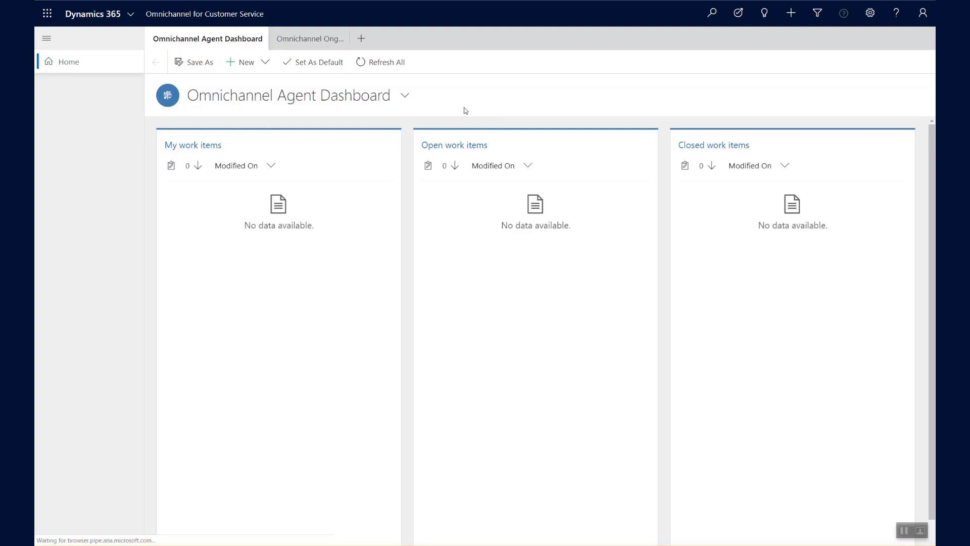
click(306, 40)
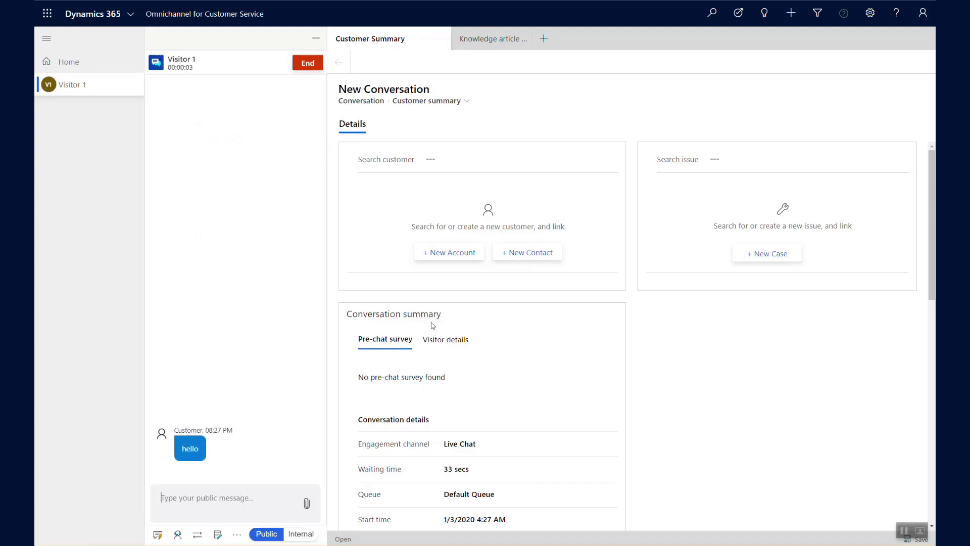
Reply 'hello there!' to the visitor and check it arrived on the blog
text(hello there!)
key(Return)
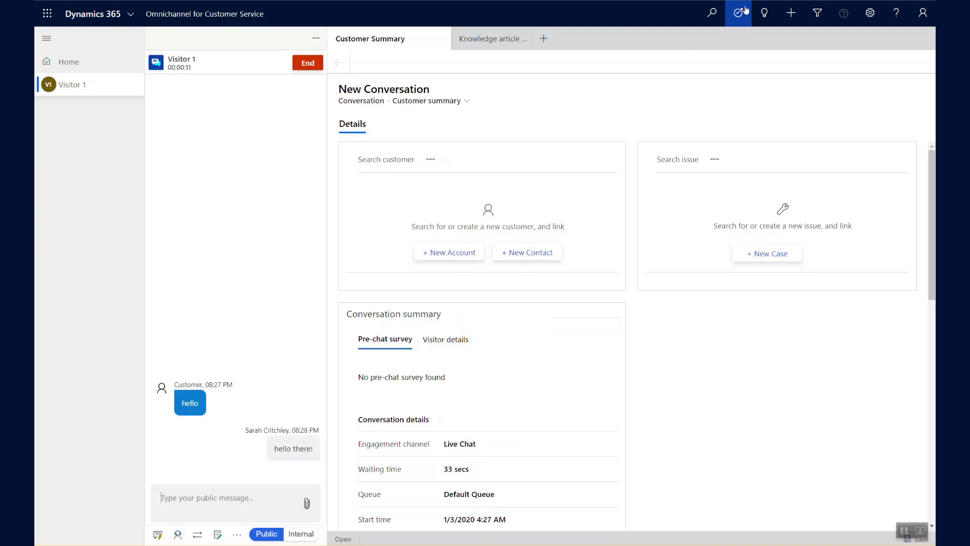
key(alt+Tab)
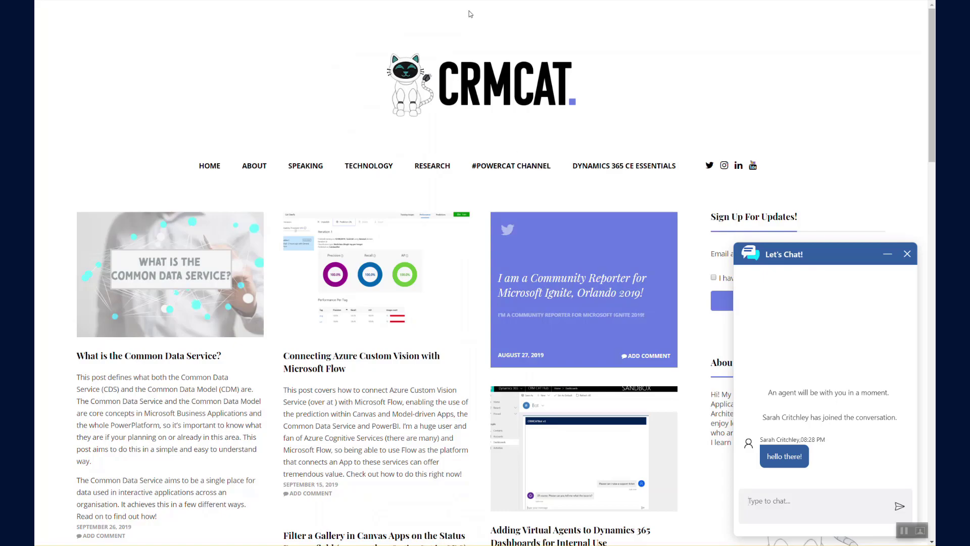
Link the conversation to the pinned existing contact as its customer
key(alt+Tab)
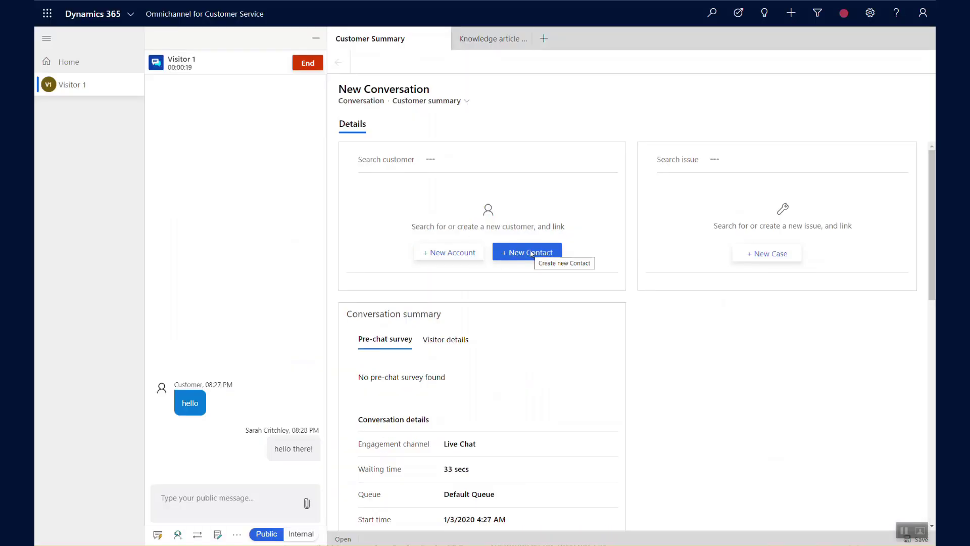
click(441, 159)
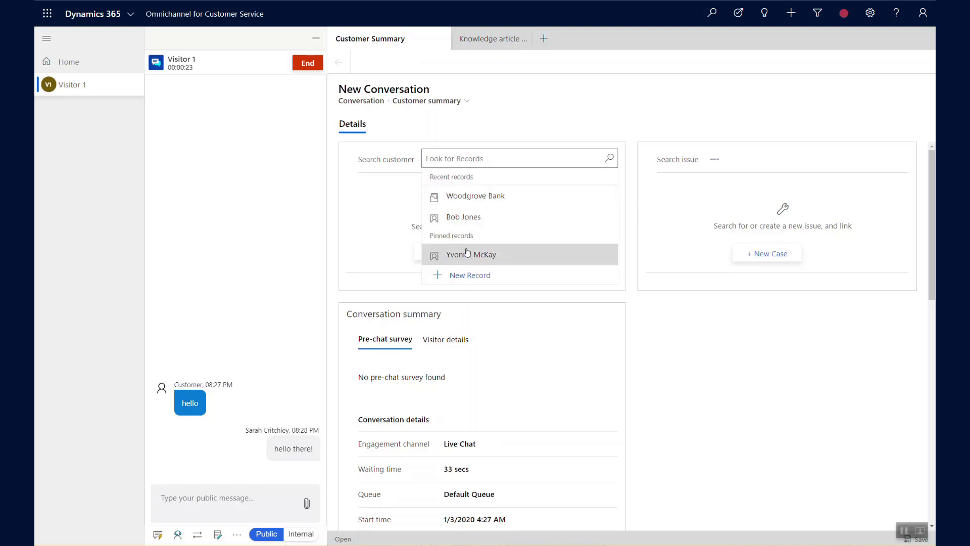
click(492, 253)
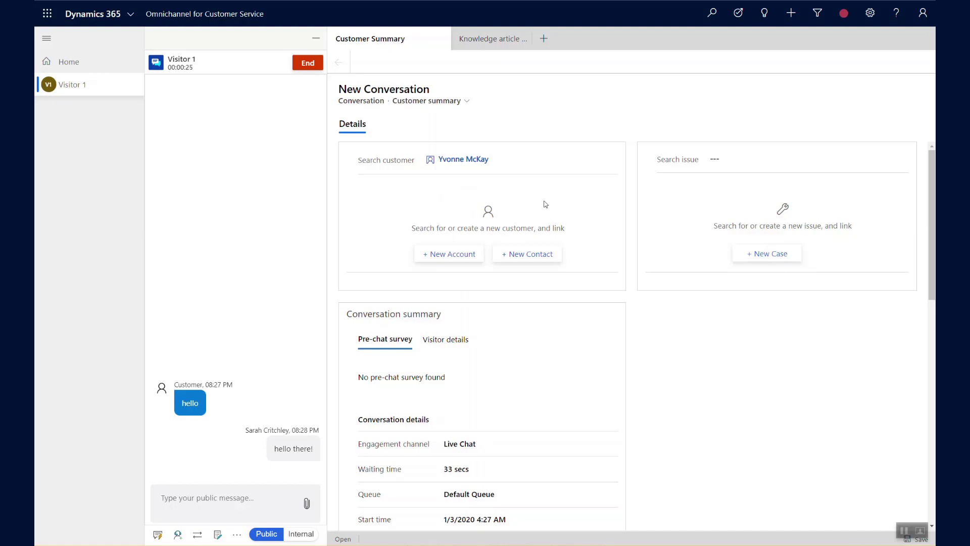